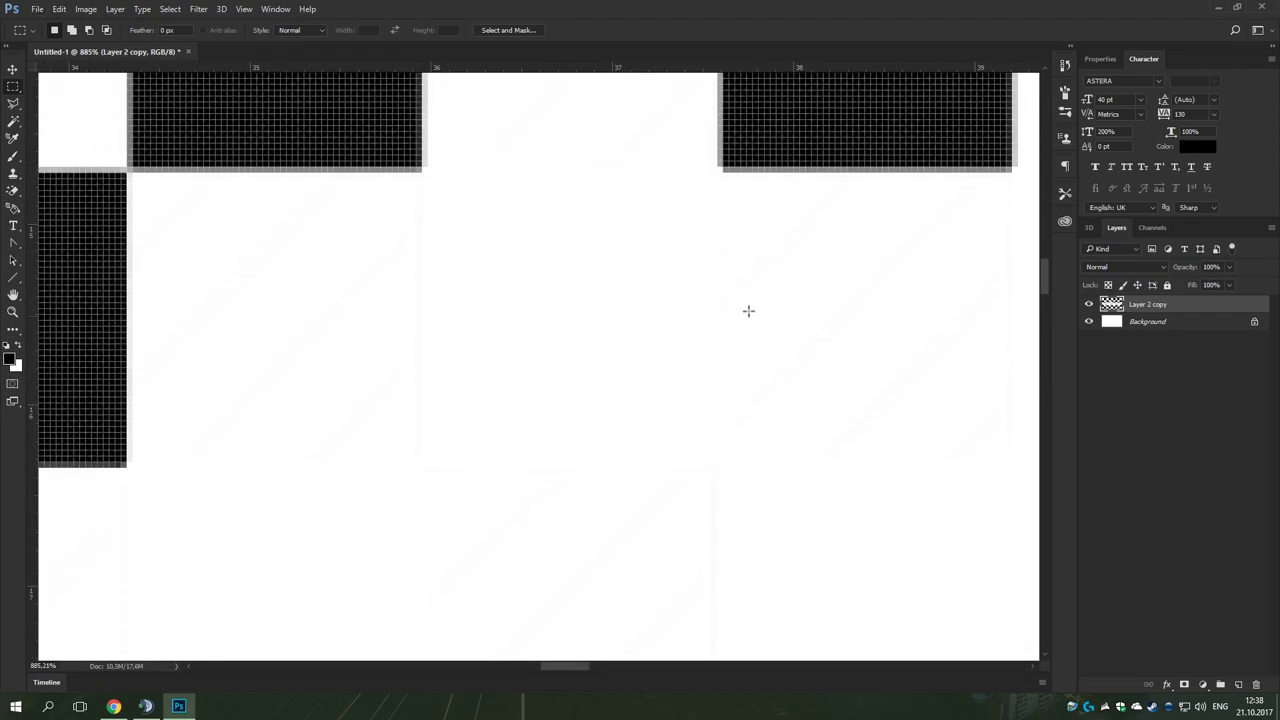
Scroll down to view the pixel-block pattern on Layer 2 copy
scroll(748, 311, "down", 3)
scroll(815, 393, "down", 10)
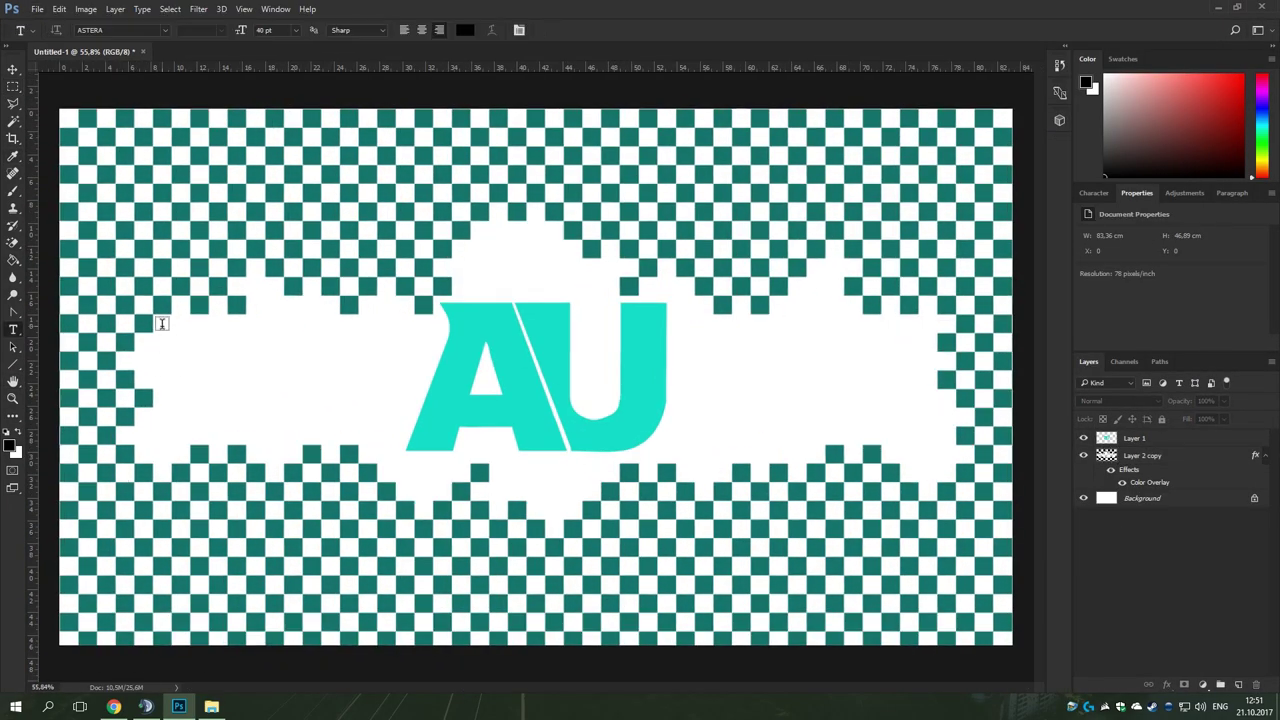
Add a TEAMSPEAK: text box left of the AU logo and set it in the ASTERA font
left_click_drag(161, 323, 406, 438)
type("TEAMSPEAK:")
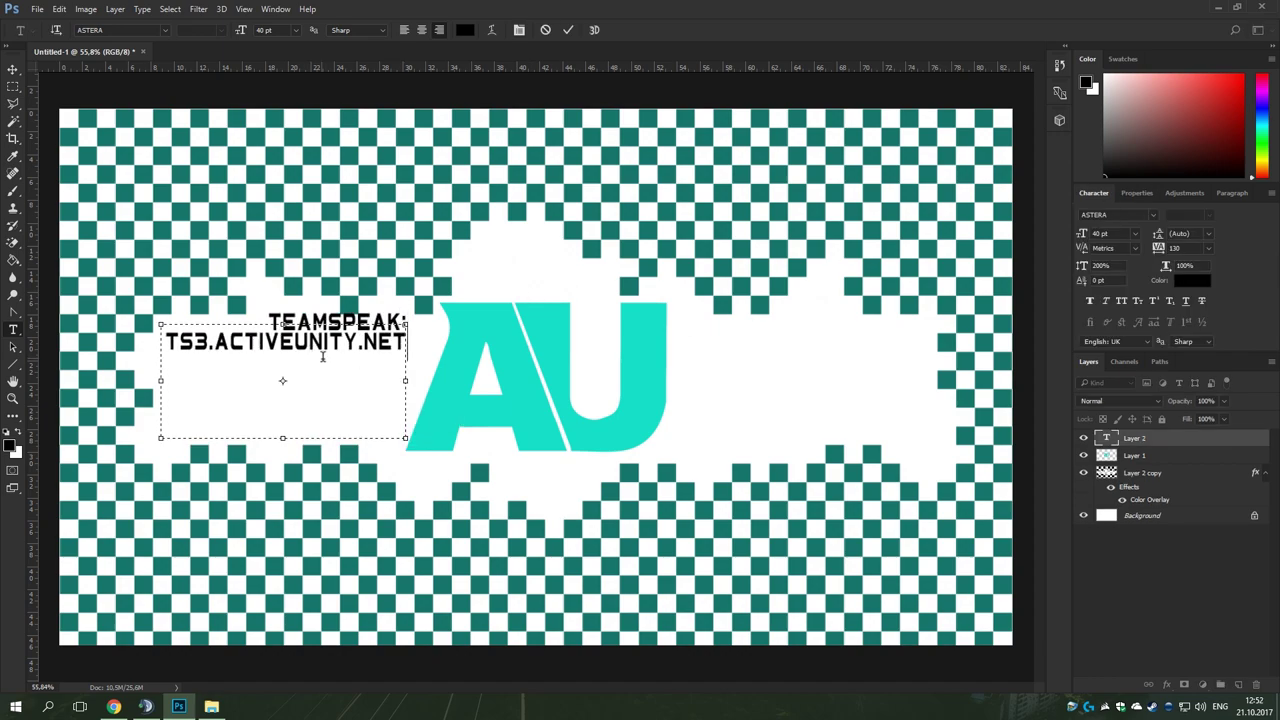
key("ctrl+a")
left_click(1153, 214)
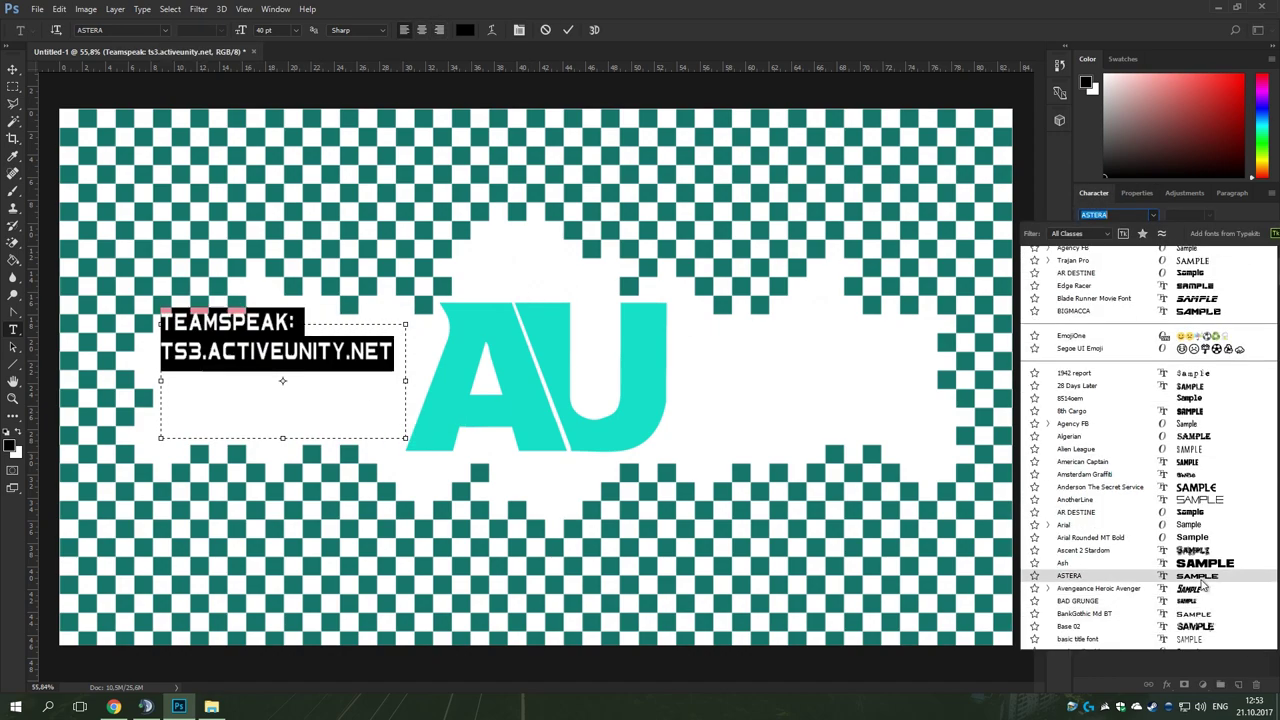
scroll(1203, 585, "down", 10)
scroll(1220, 582, "down", 10)
scroll(1240, 580, "down", 10)
scroll(1252, 577, "down", 10)
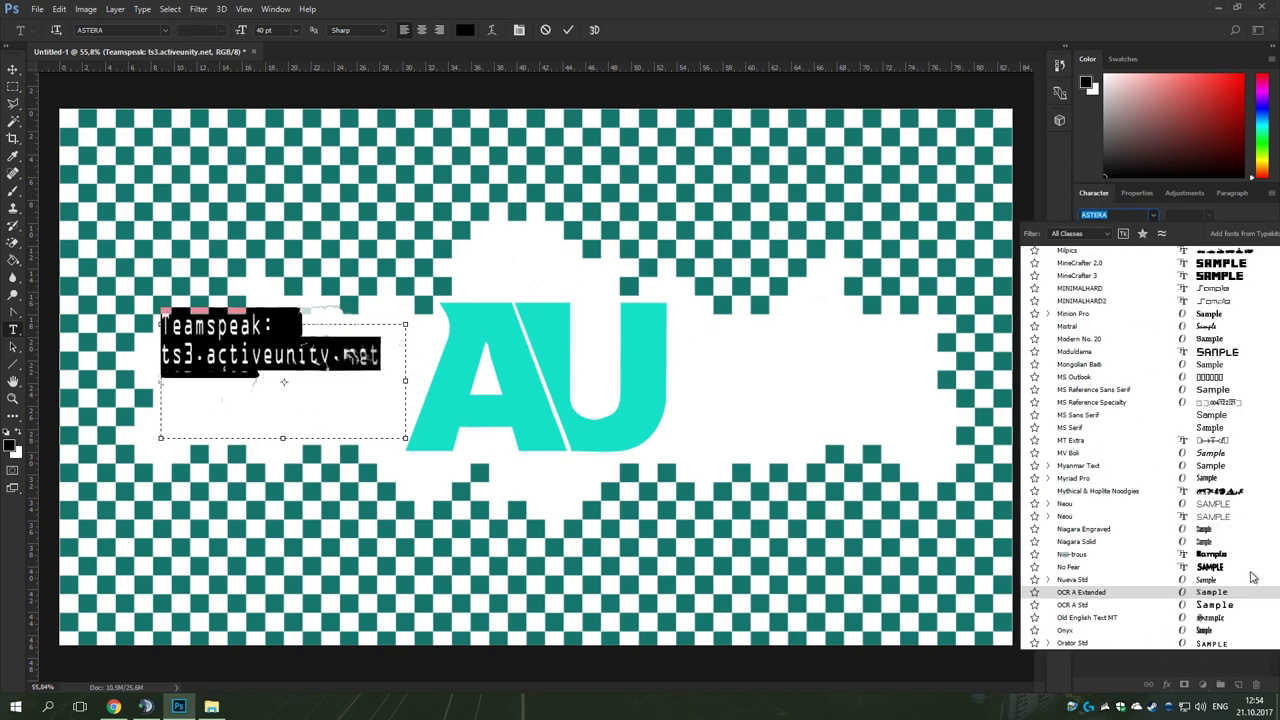
left_click(395, 380)
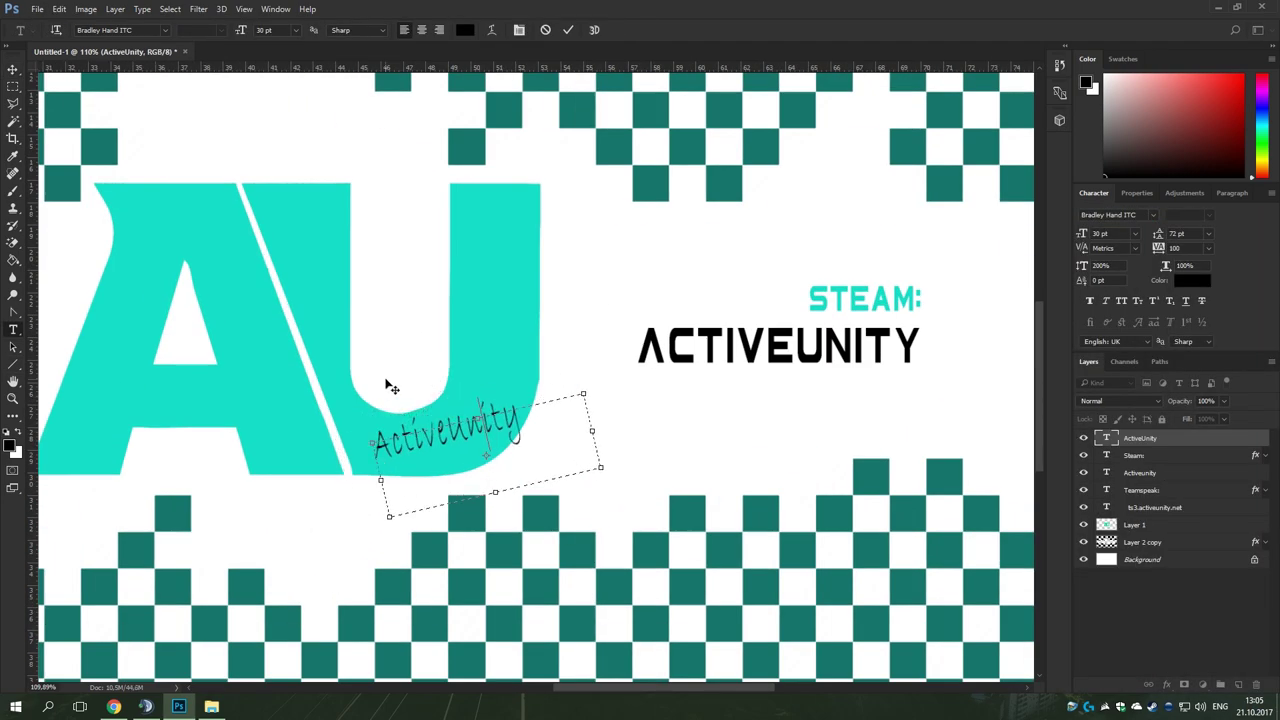
Scroll down through the banner to continue with the Steam text
scroll(1123, 214, "down", 10)
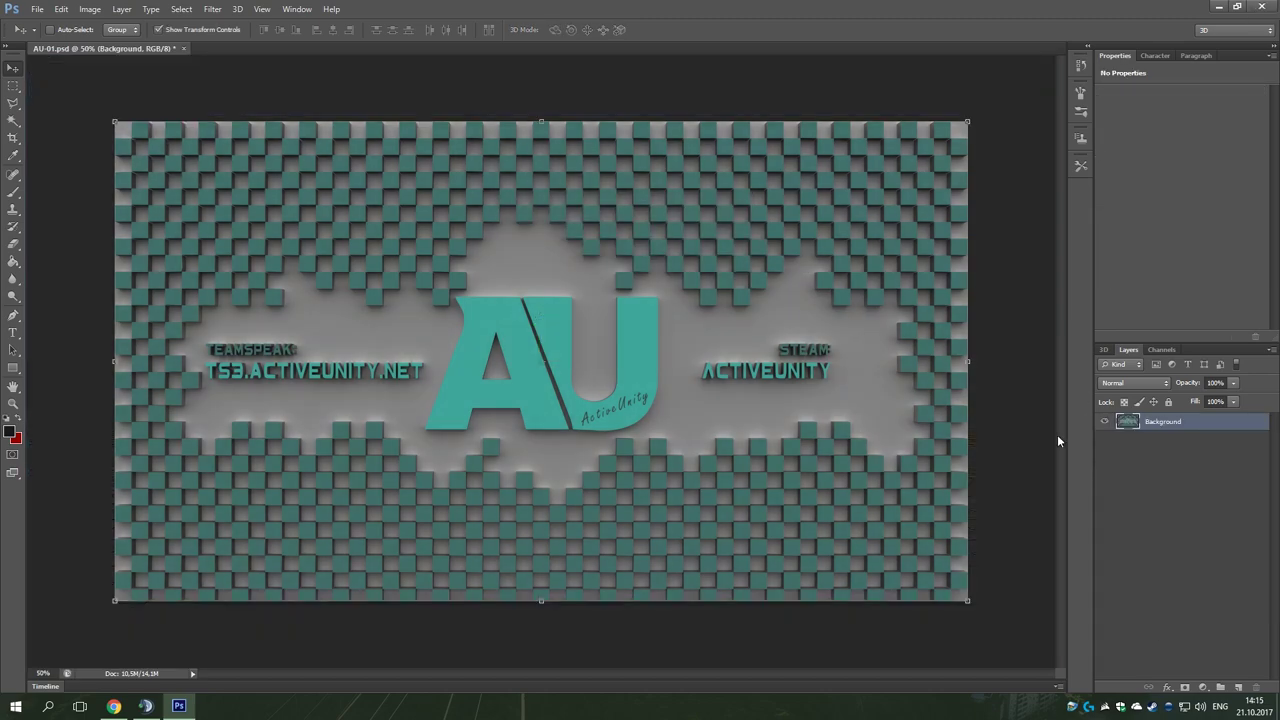
In Camera Raw, cool the temperature, lift Blacks to +15 and boost Vibrance to +23
key("ctrl+shift+a")
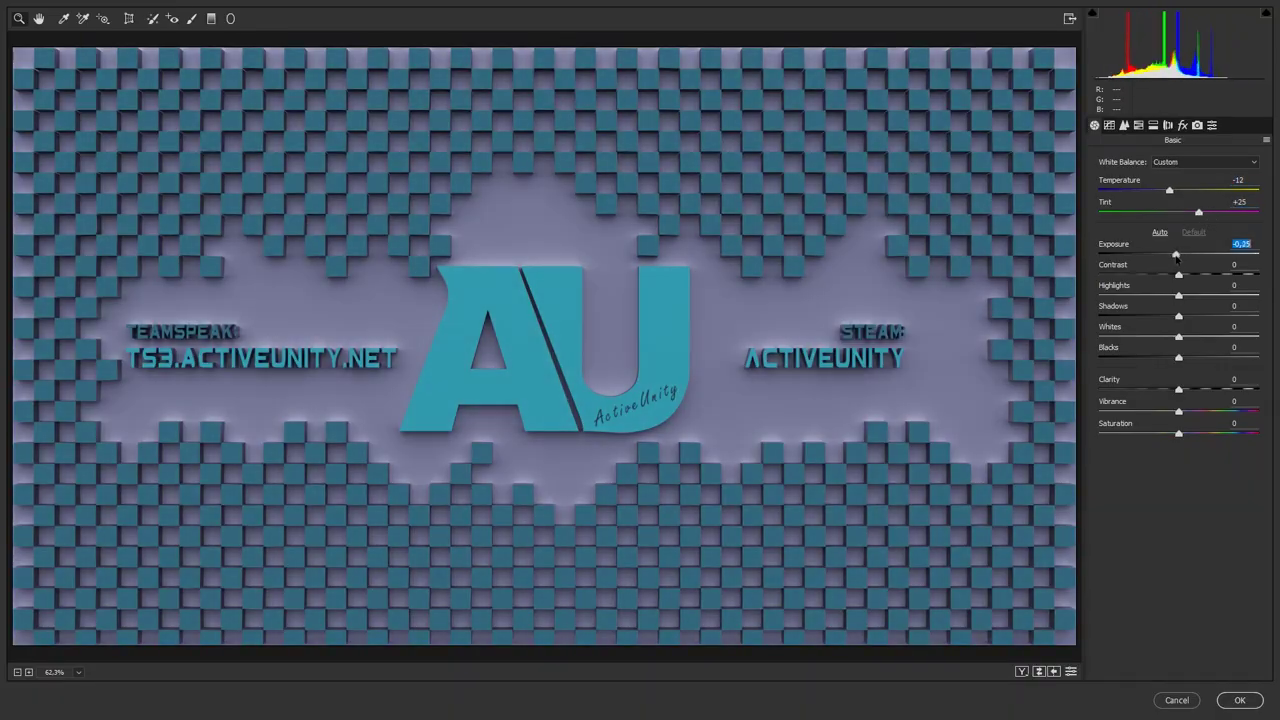
left_click_drag(1178, 296, 1220, 297)
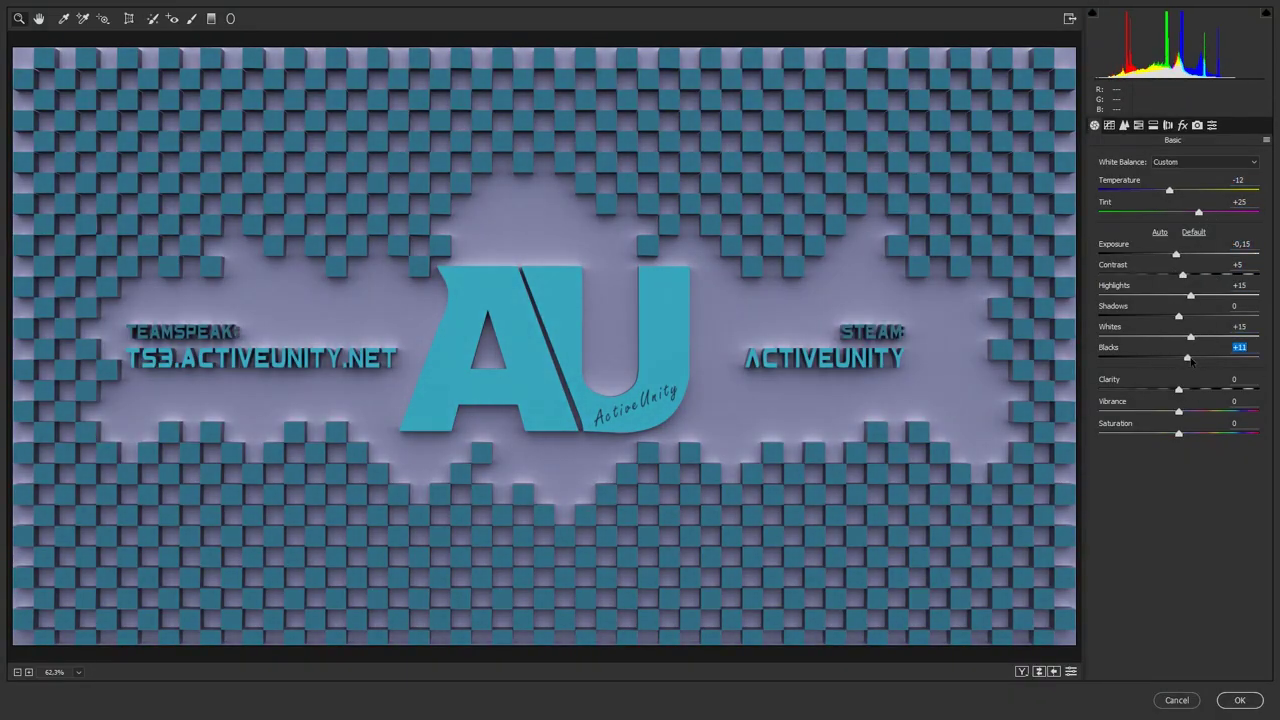
left_click_drag(1191, 362, 1191, 358)
mouse_move(1178, 411)
left_mouse_down()
mouse_move(1196, 412)
mouse_move(1205, 433)
mouse_move(1160, 433)
left_mouse_up()
Pull the tone-curve Highlights to -35 and split-tone the highlights with hue 123
left_click(1109, 125)
mouse_move(1178, 375)
left_mouse_down()
mouse_move(1150, 375)
mouse_move(1186, 397)
mouse_move(1165, 438)
left_mouse_up()
left_click(1124, 125)
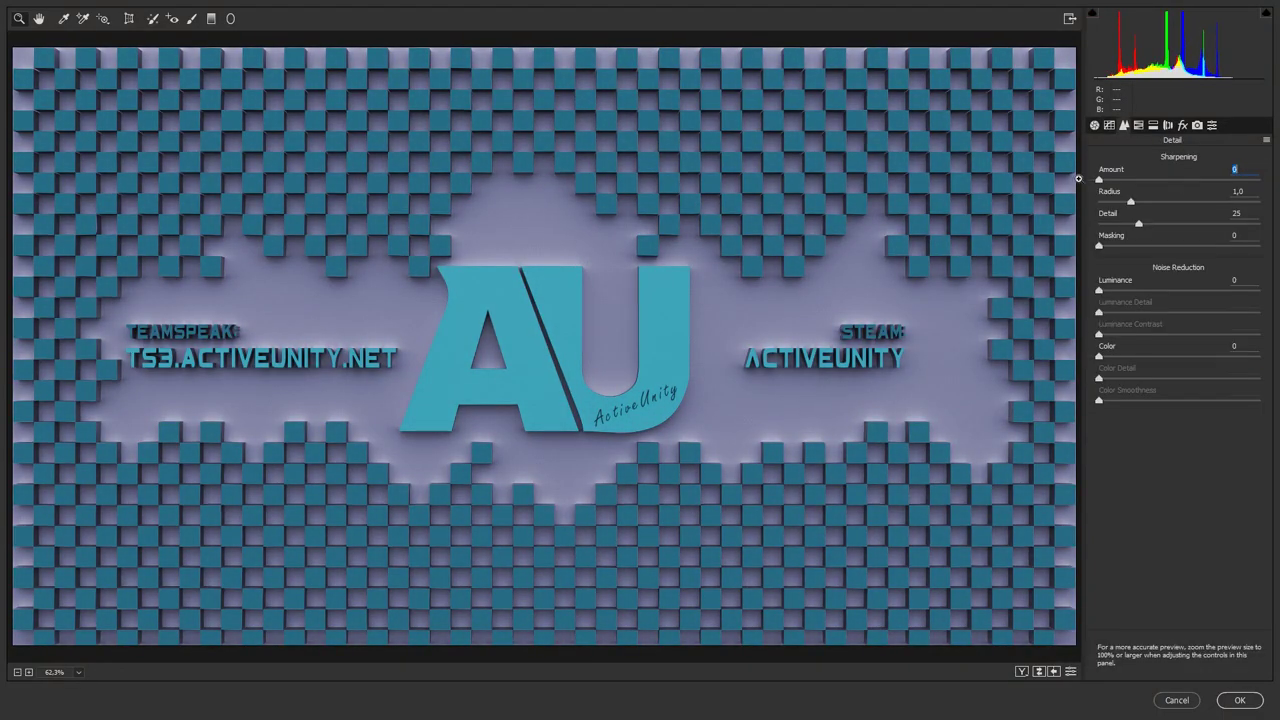
left_click_drag(1099, 201, 1153, 179)
Set Lens Corrections Distortion to -35 and raise Vignetting to brighten the edges
left_click(1167, 125)
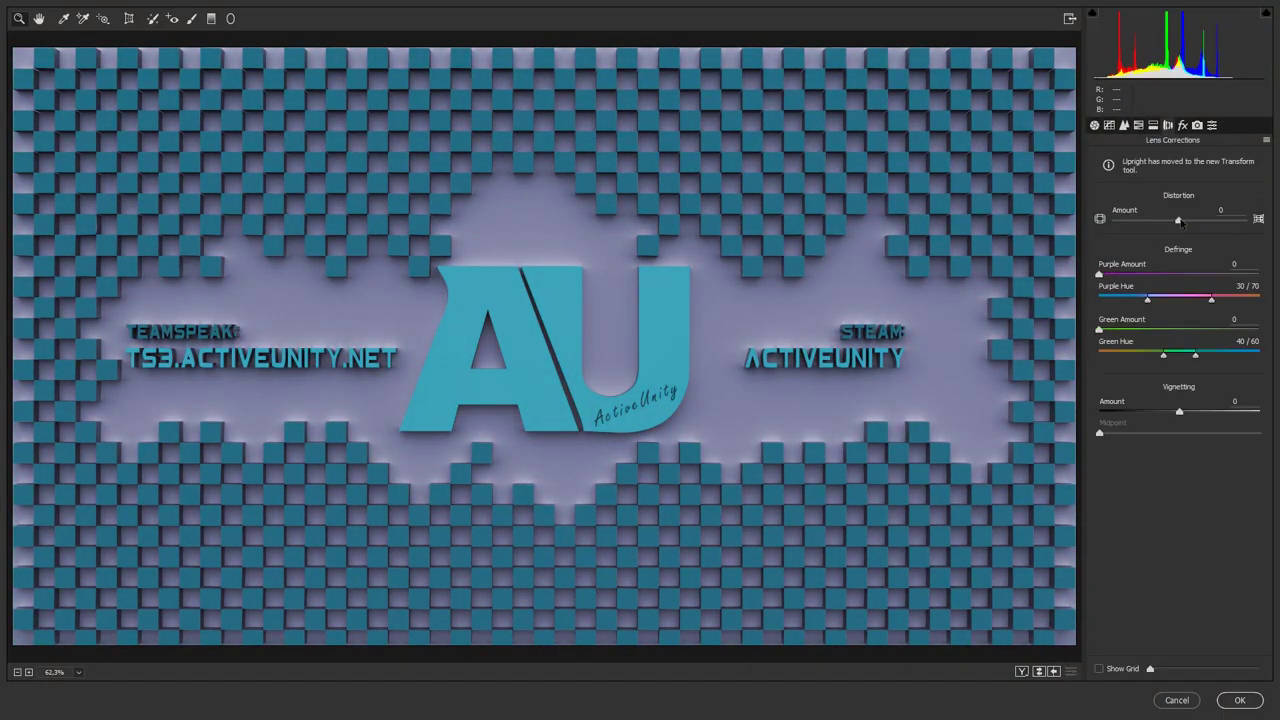
left_click_drag(1178, 220, 1155, 220)
mouse_move(1179, 412)
left_mouse_down()
mouse_move(1140, 412)
mouse_move(1235, 412)
left_mouse_up()
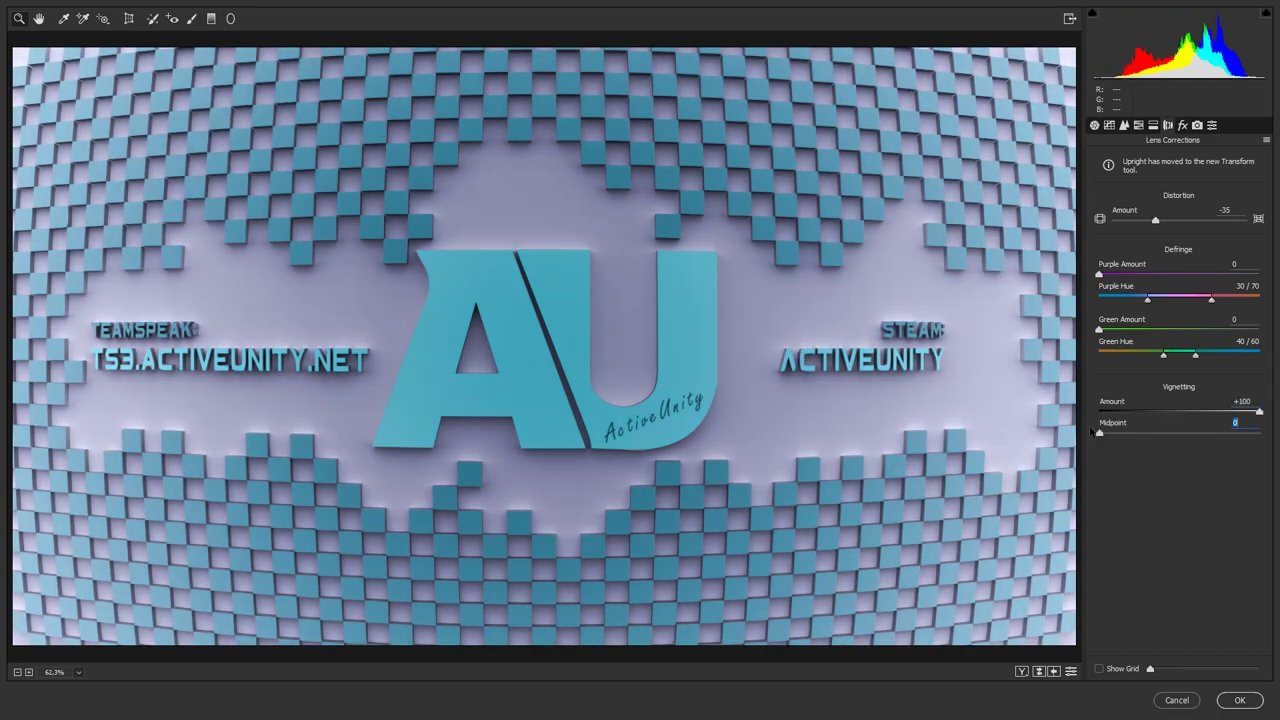
Set Dehaze to 25 and shift the Camera Calibration red primary hue to +31
left_click(1182, 125)
left_click_drag(1178, 180, 1258, 211)
type("25")
key("Return")
left_click(1197, 125)
left_click_drag(1178, 253, 1203, 253)
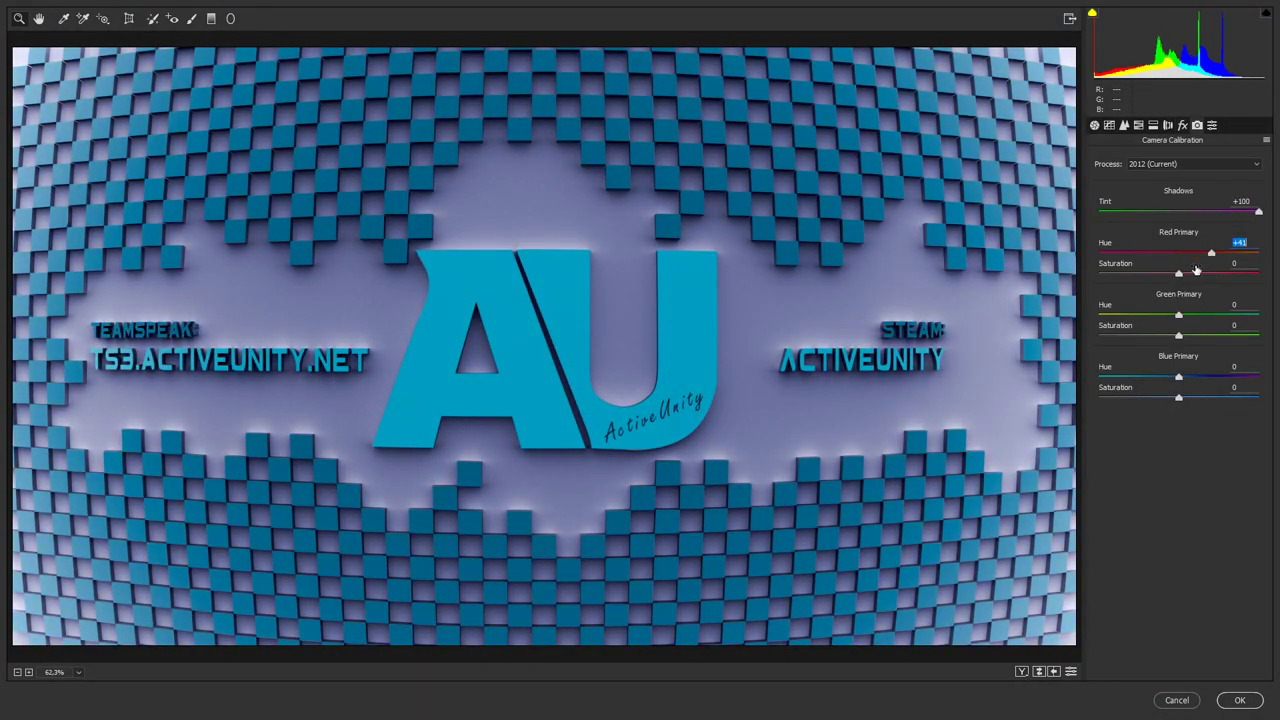